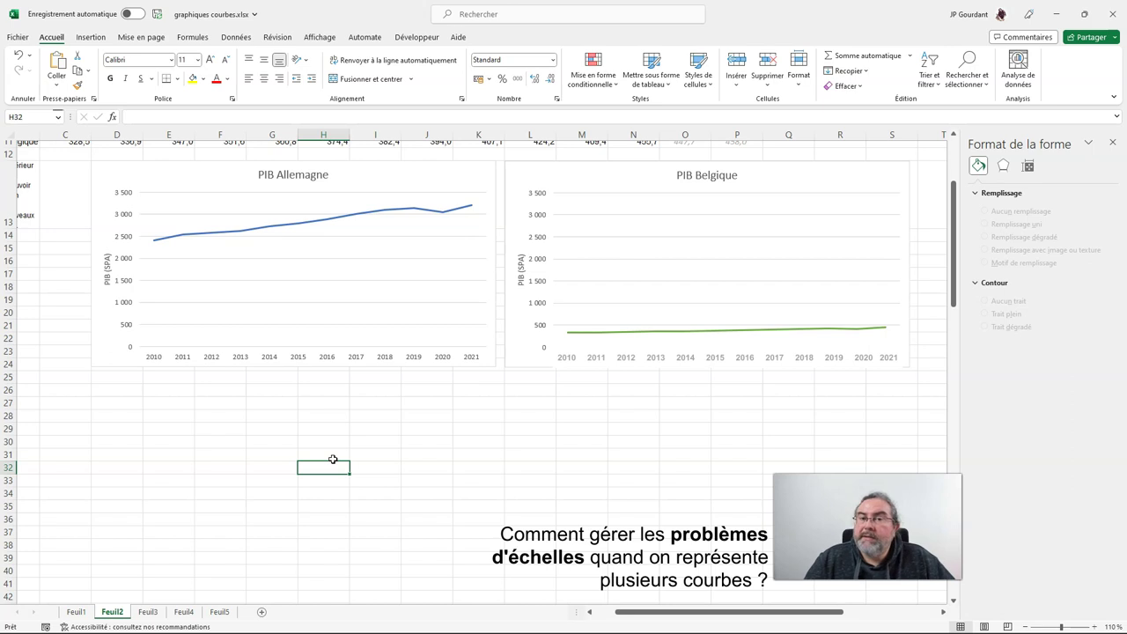
# - Reset the Belgique chart's vertical-axis Maximum to automatic, then deselect onto an empty cell
pyautogui.click(537, 303)
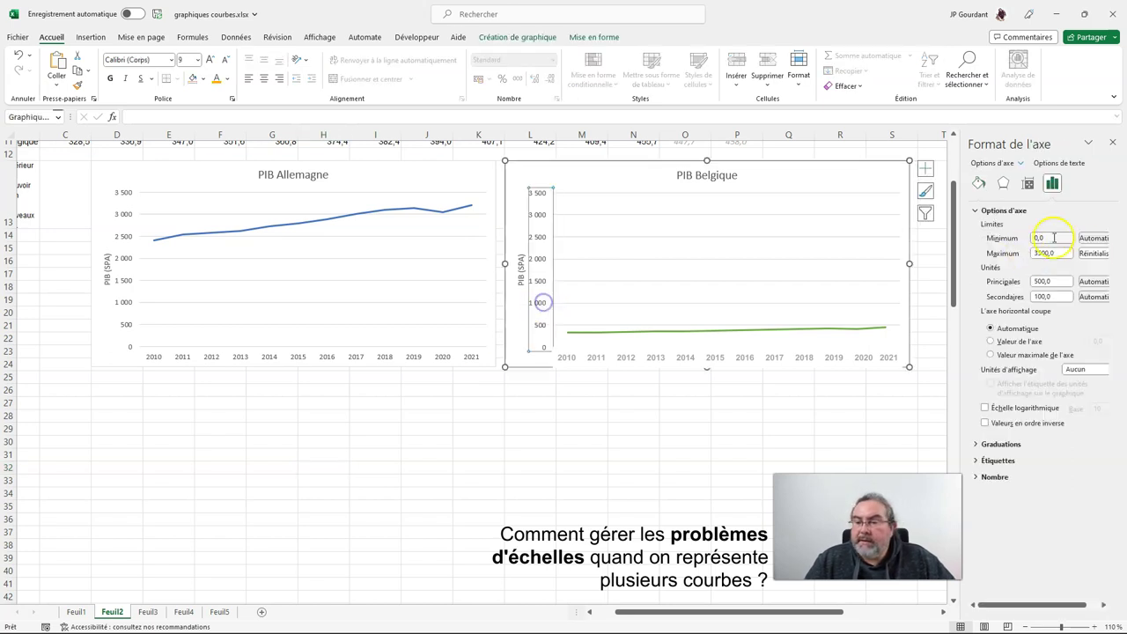
pyautogui.click(1095, 253)
pyautogui.click(597, 490)
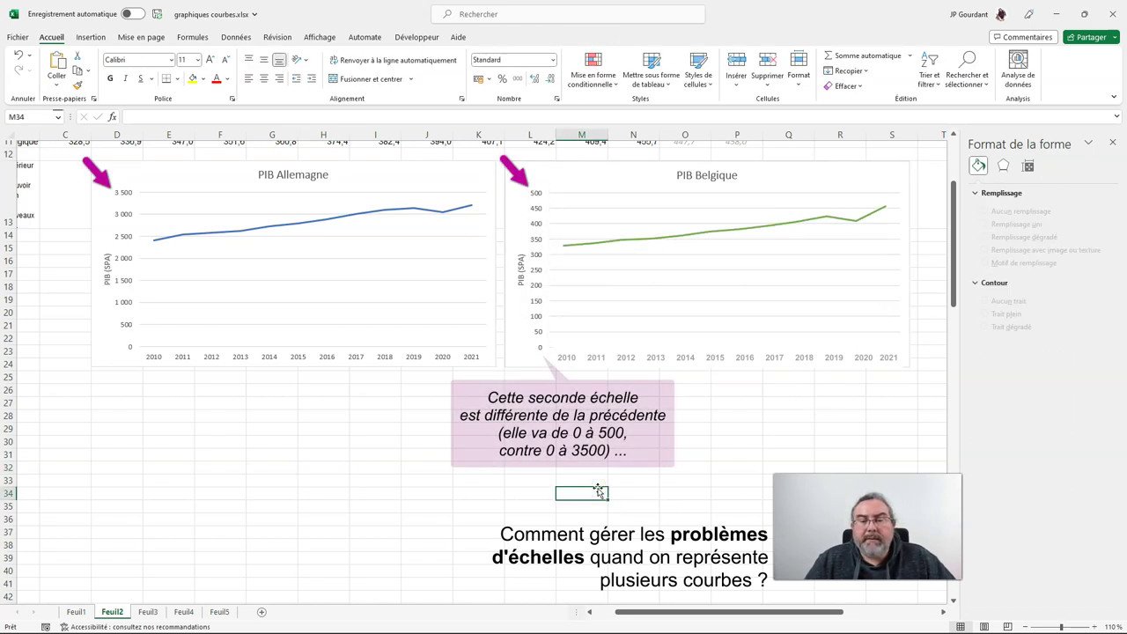
pyautogui.click(602, 490)
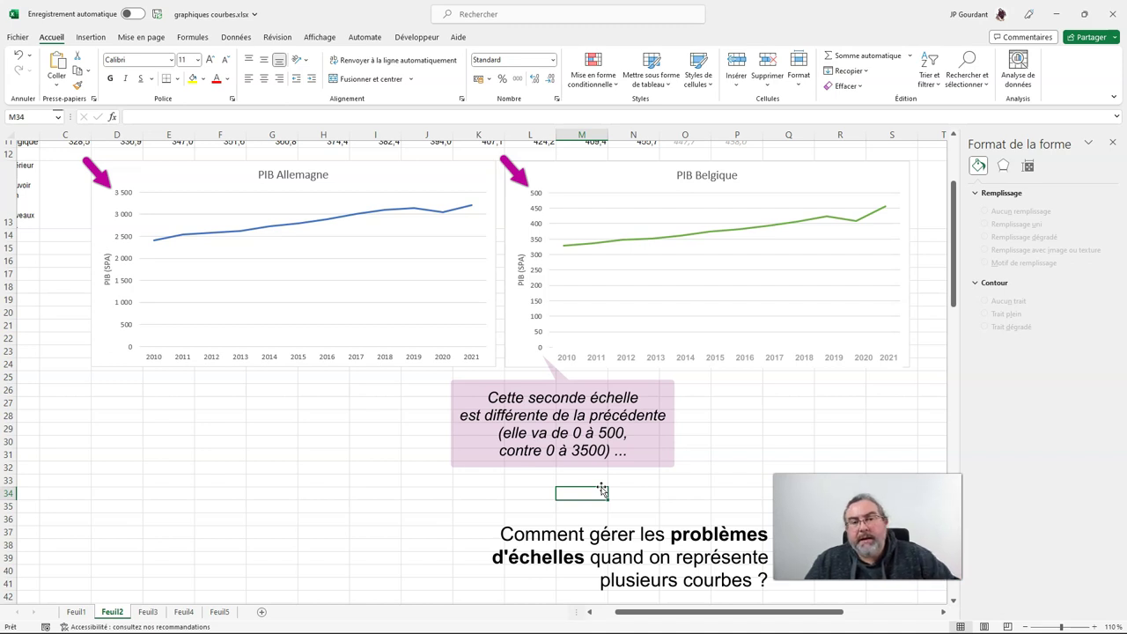
pyautogui.click(477, 438)
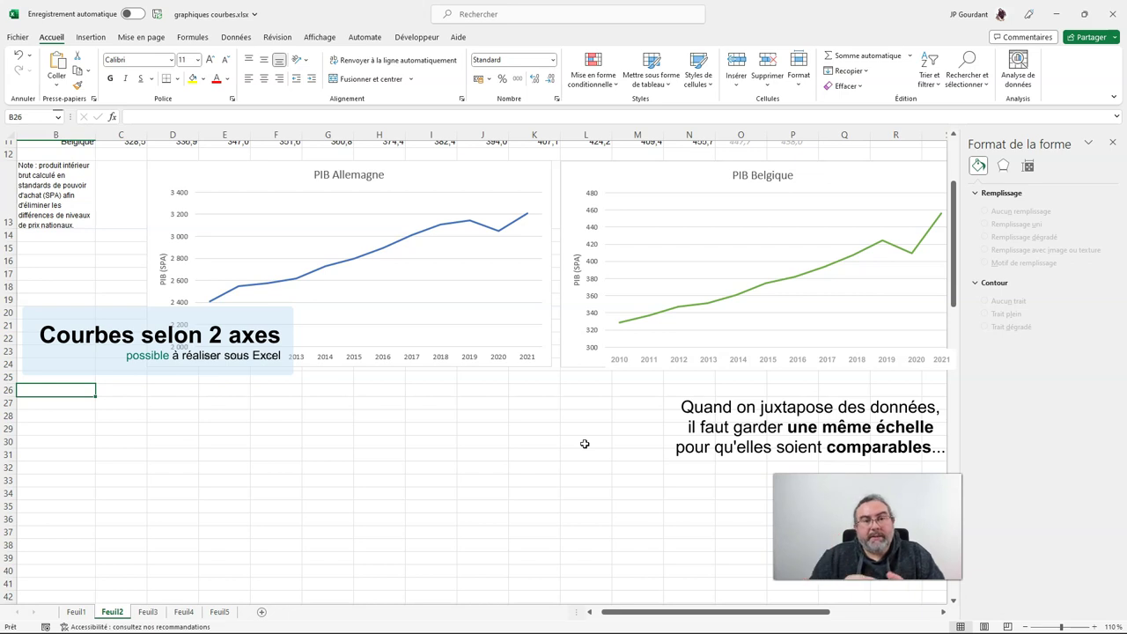
# - Select an empty cell below the GDP charts, heading toward the base-100 evolution table
pyautogui.click(665, 494)
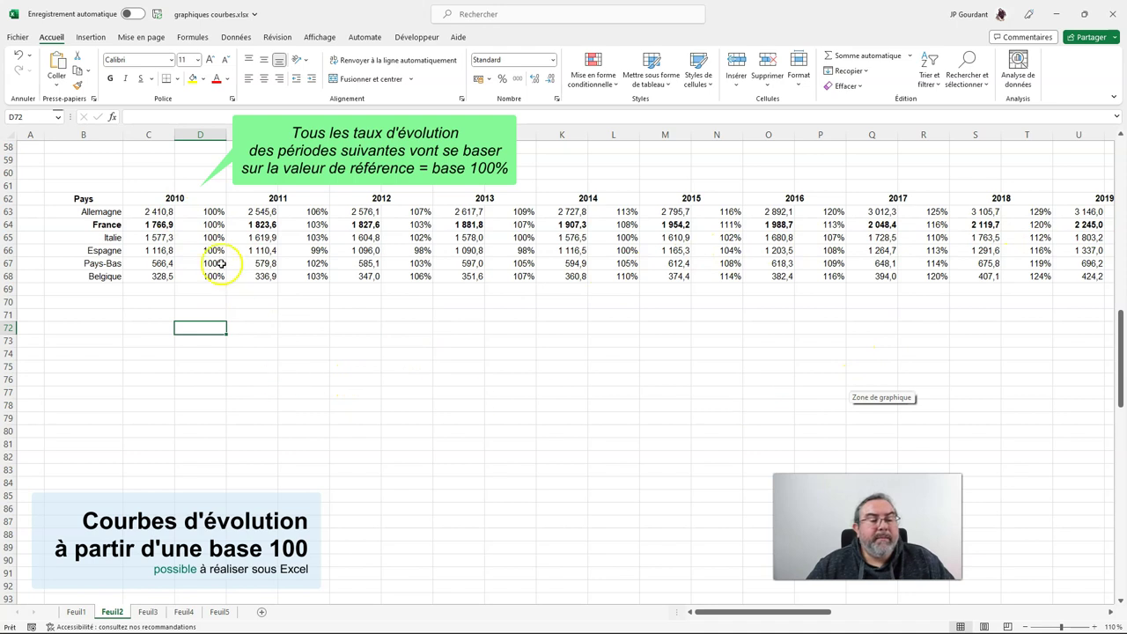
# - Leave the base-100 table and return to the 'PIB 6 principaux pays zone Euro' chart
pyautogui.click(163, 297)
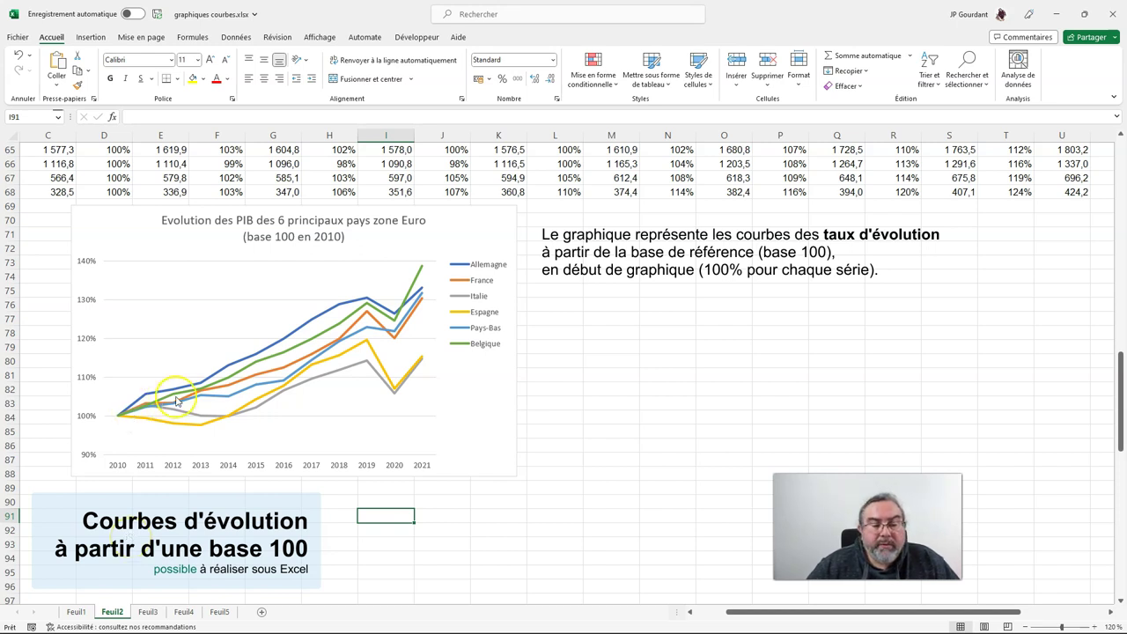
pyautogui.moveTo(410, 310)
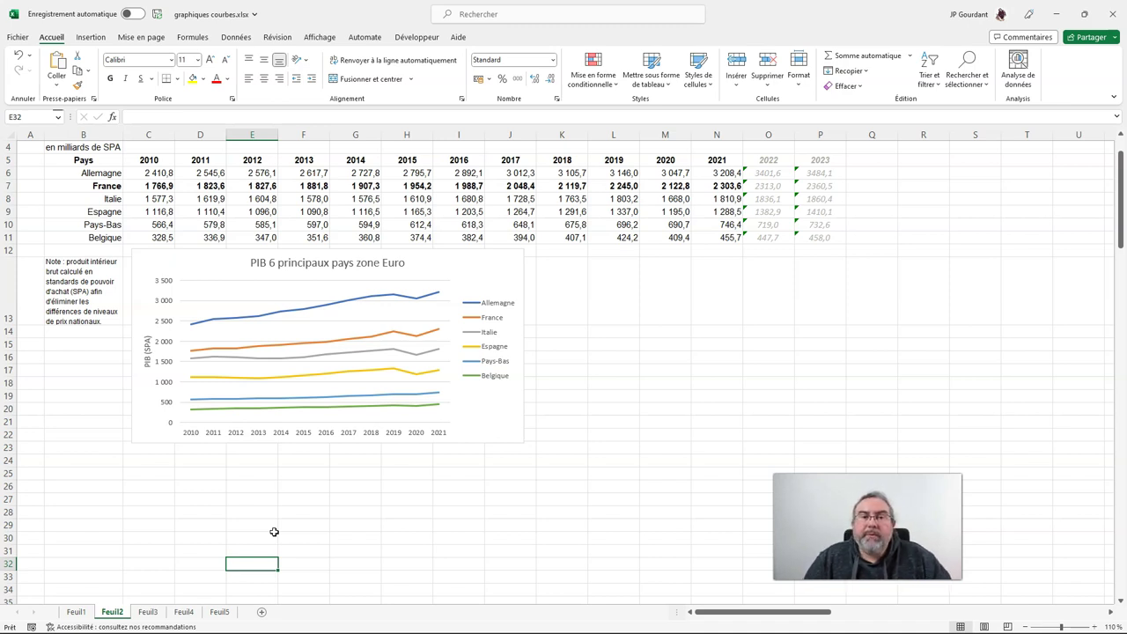
# - Change the six-country GDP chart copy to the Courbe empilée (stacked lines) chart type
pyautogui.click(476, 274)
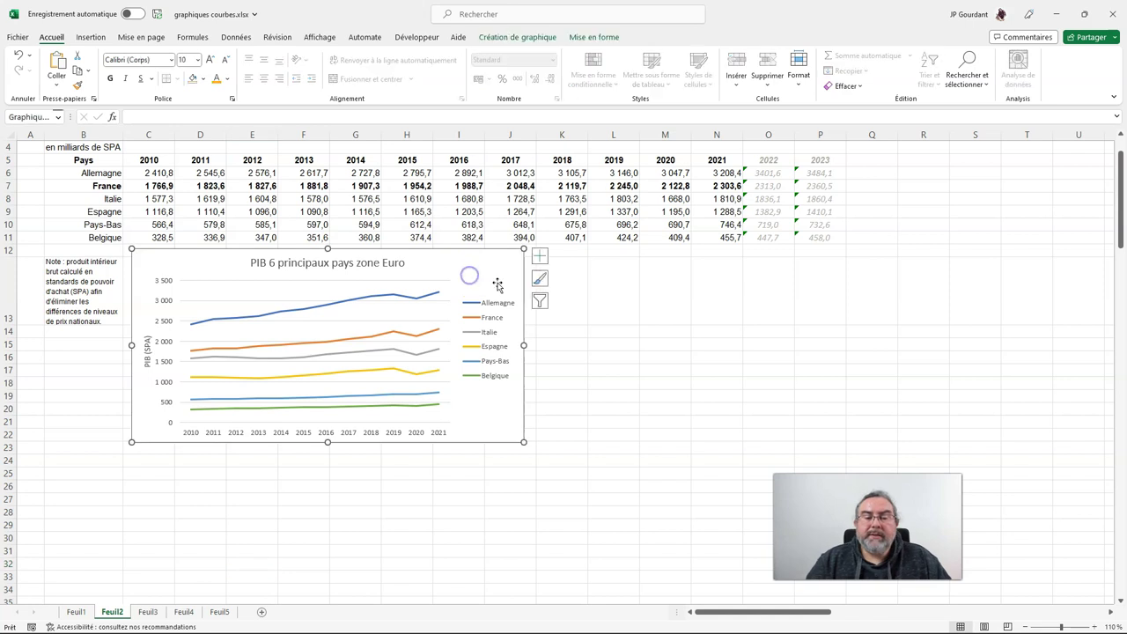
pyautogui.click(527, 40)
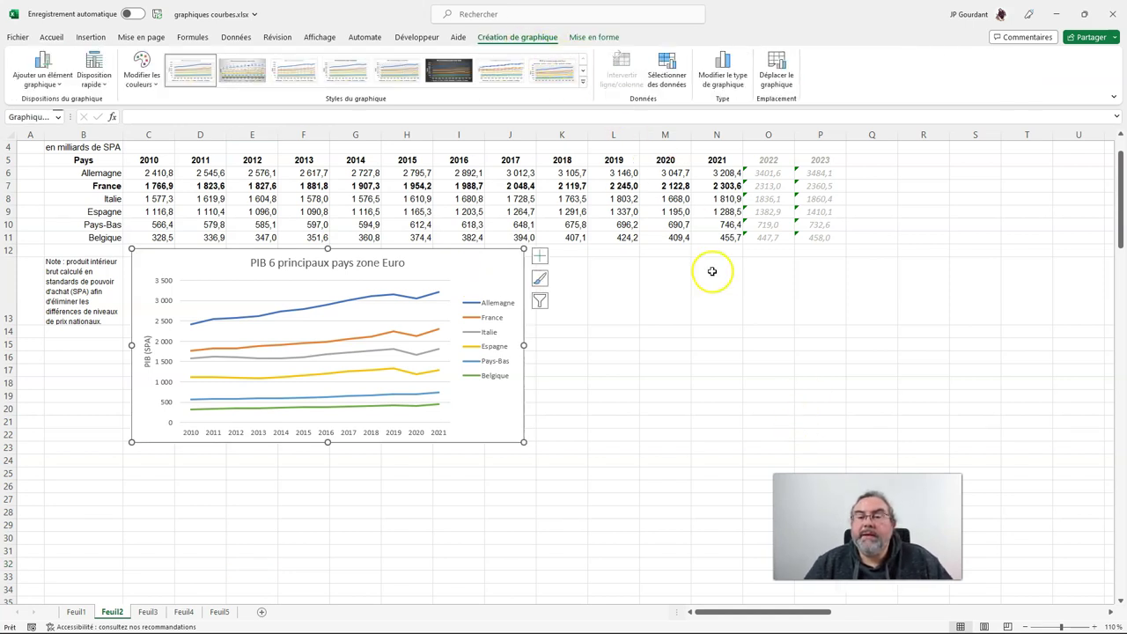
pyautogui.click(742, 85)
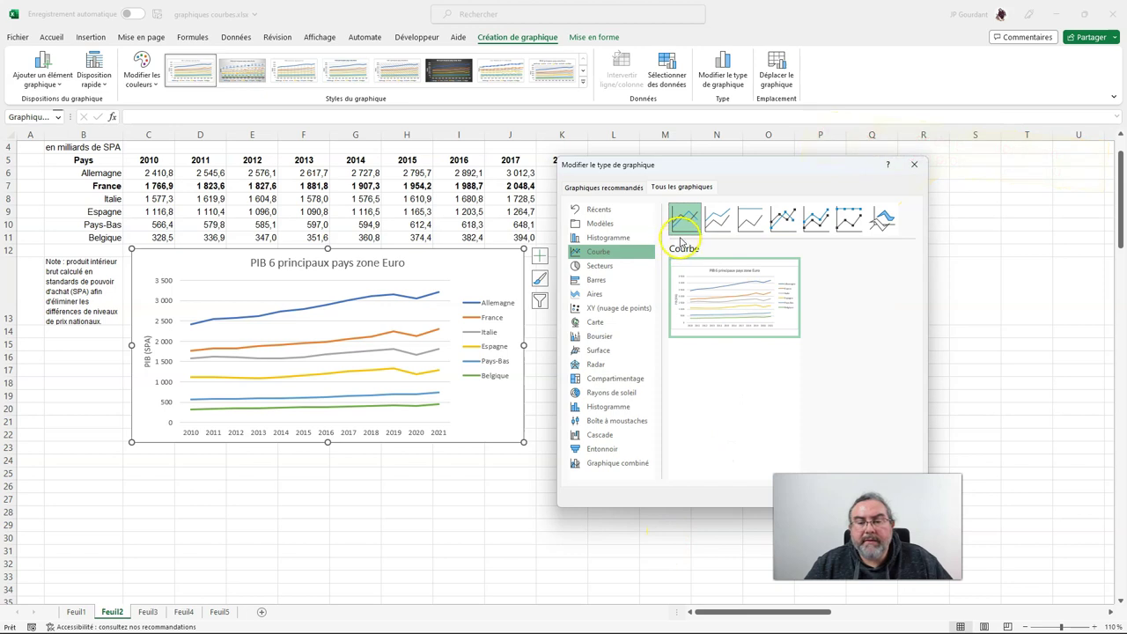
pyautogui.click(714, 231)
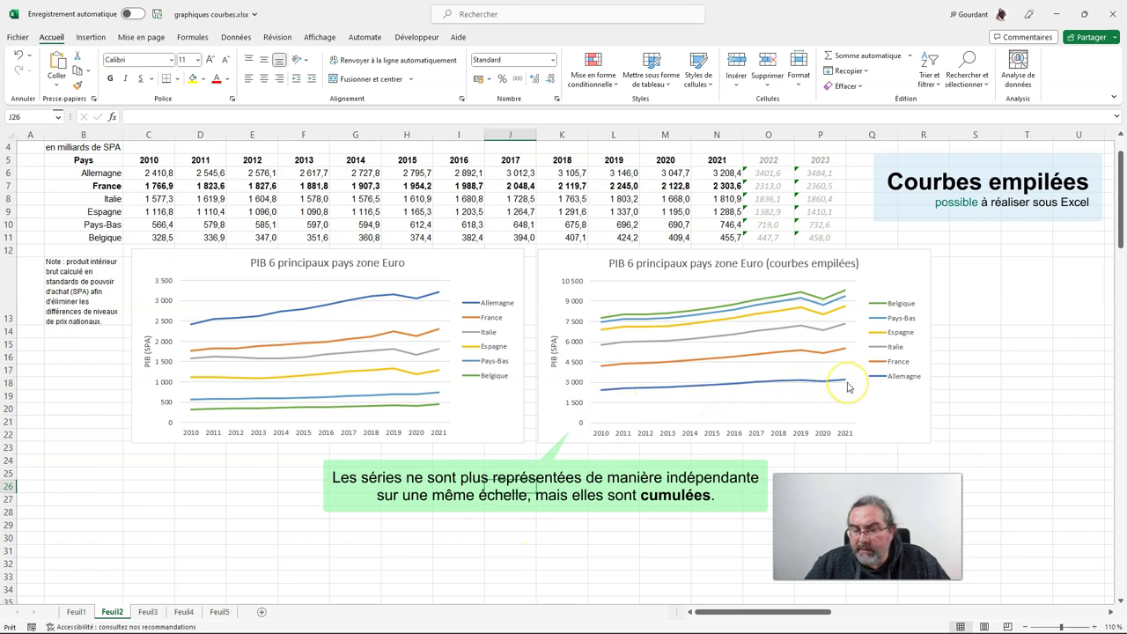
pyautogui.moveTo(611, 370)
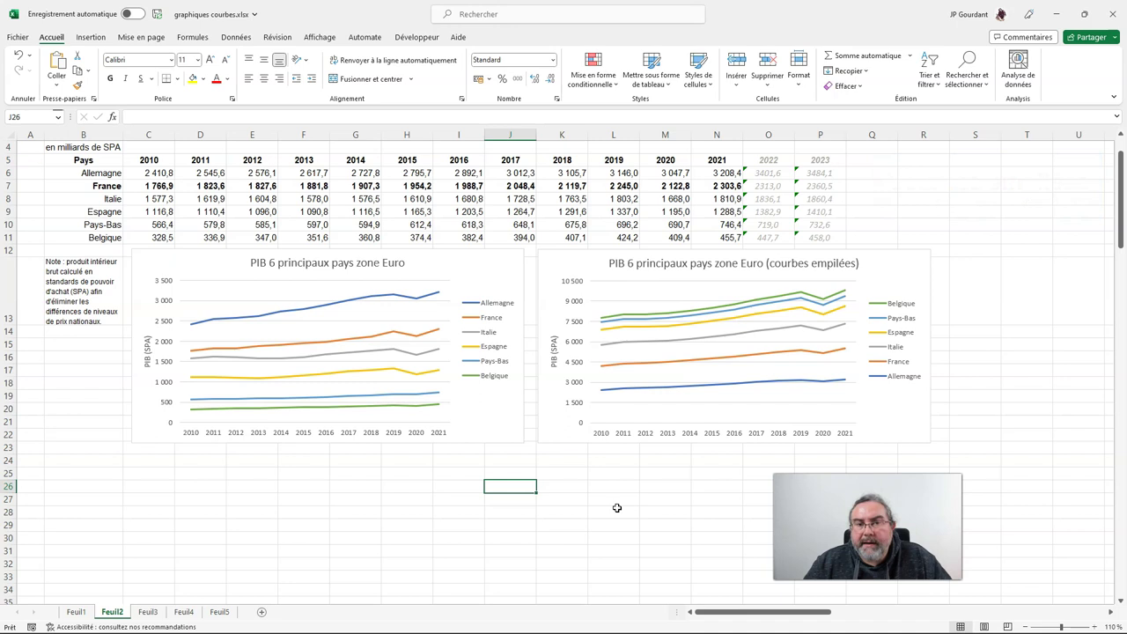
pyautogui.click(568, 264)
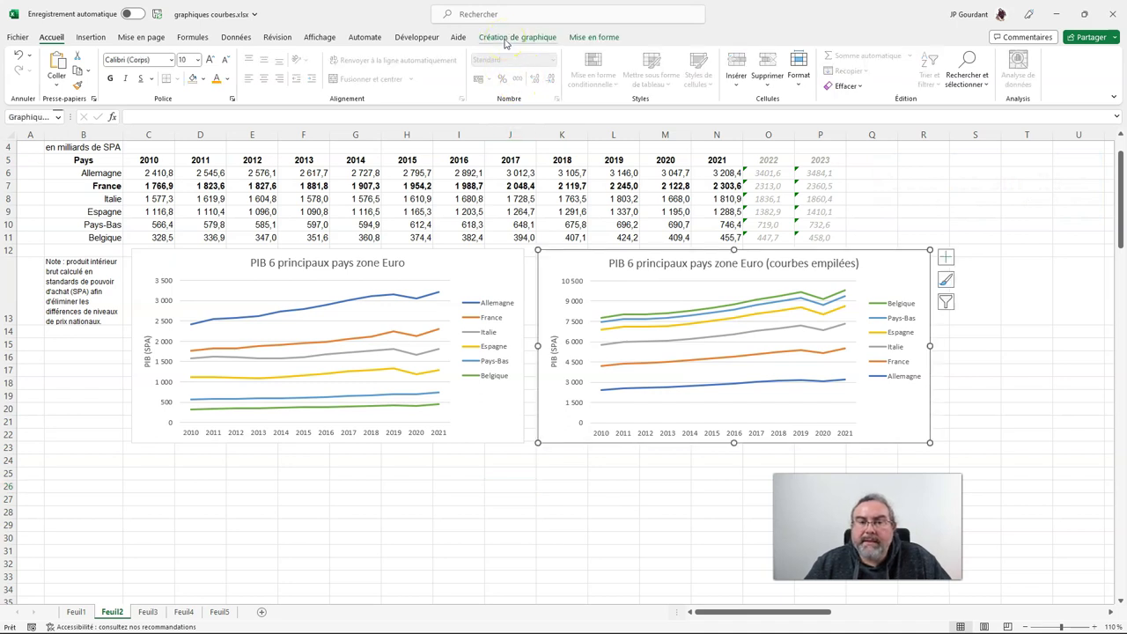
# - Switch the stacked-lines GDP chart to the Aires empilées (stacked area) chart type
pyautogui.click(511, 38)
pyautogui.click(722, 69)
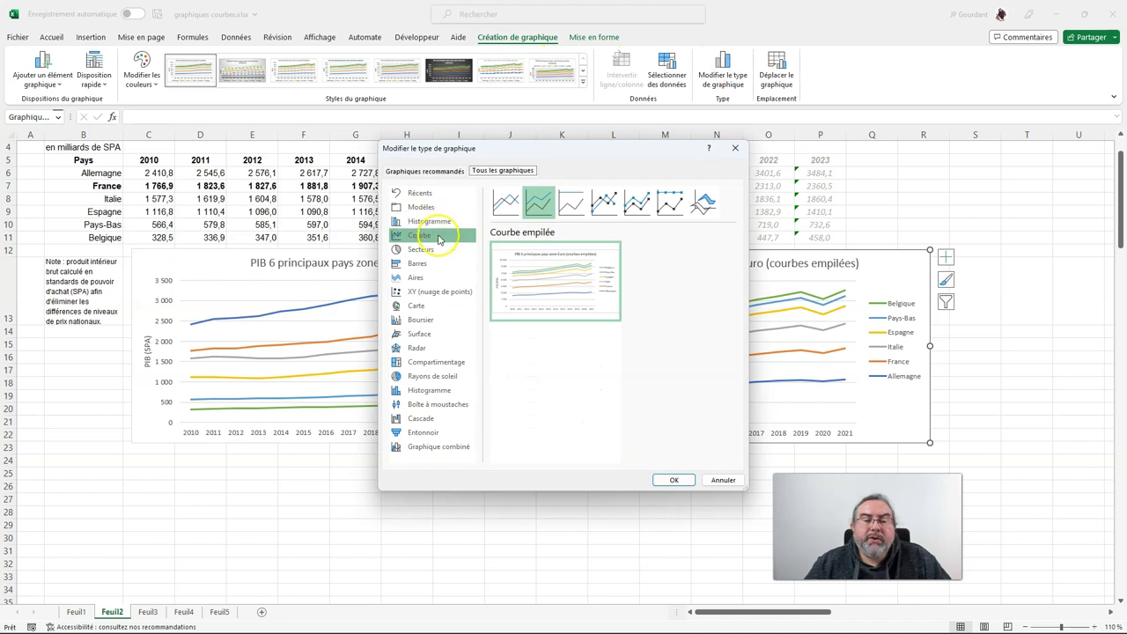
pyautogui.click(417, 280)
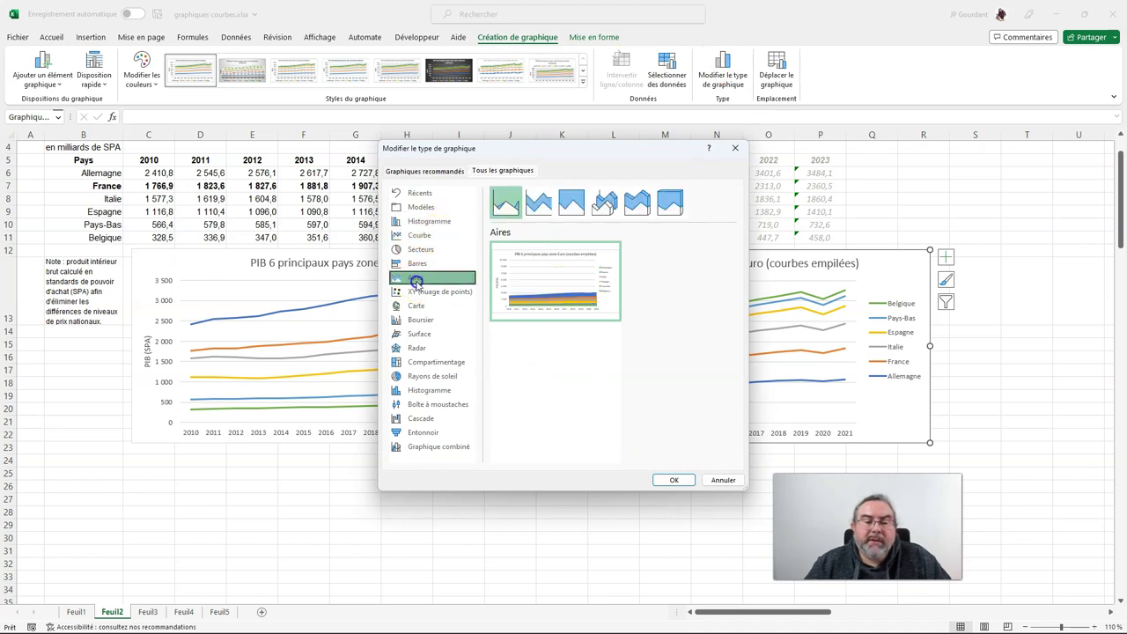
pyautogui.click(538, 201)
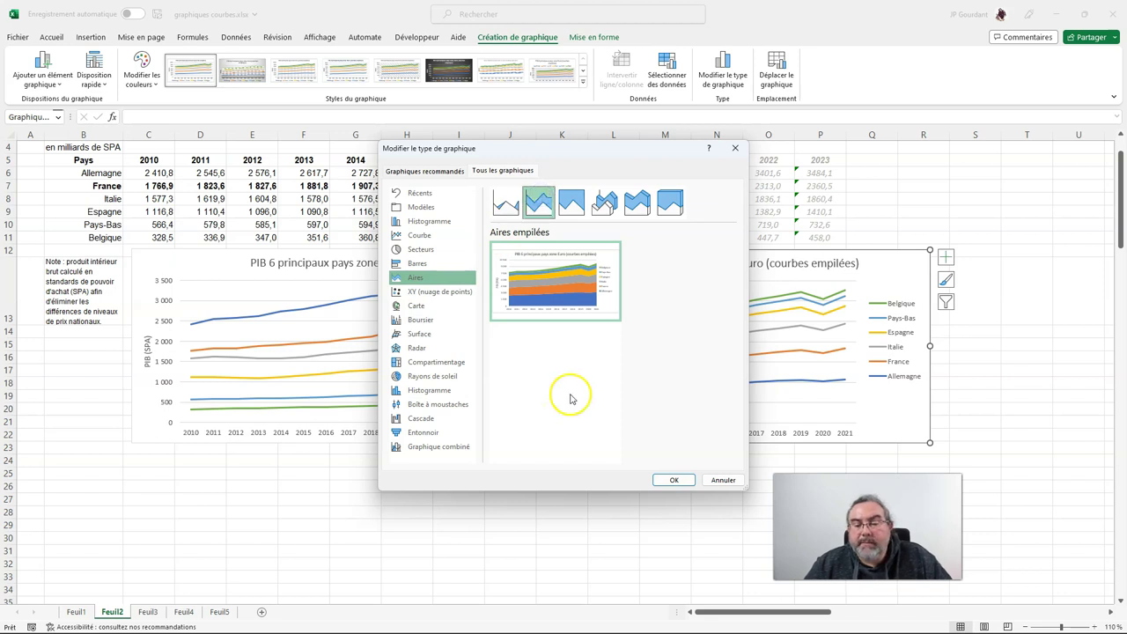
pyautogui.click(671, 480)
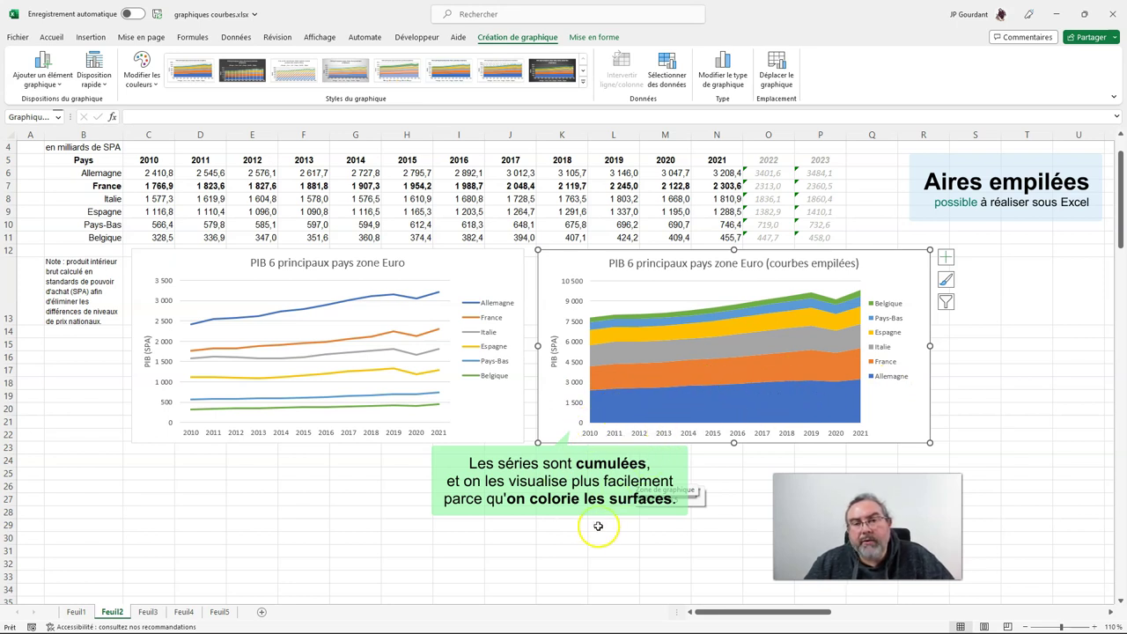
pyautogui.click(733, 526)
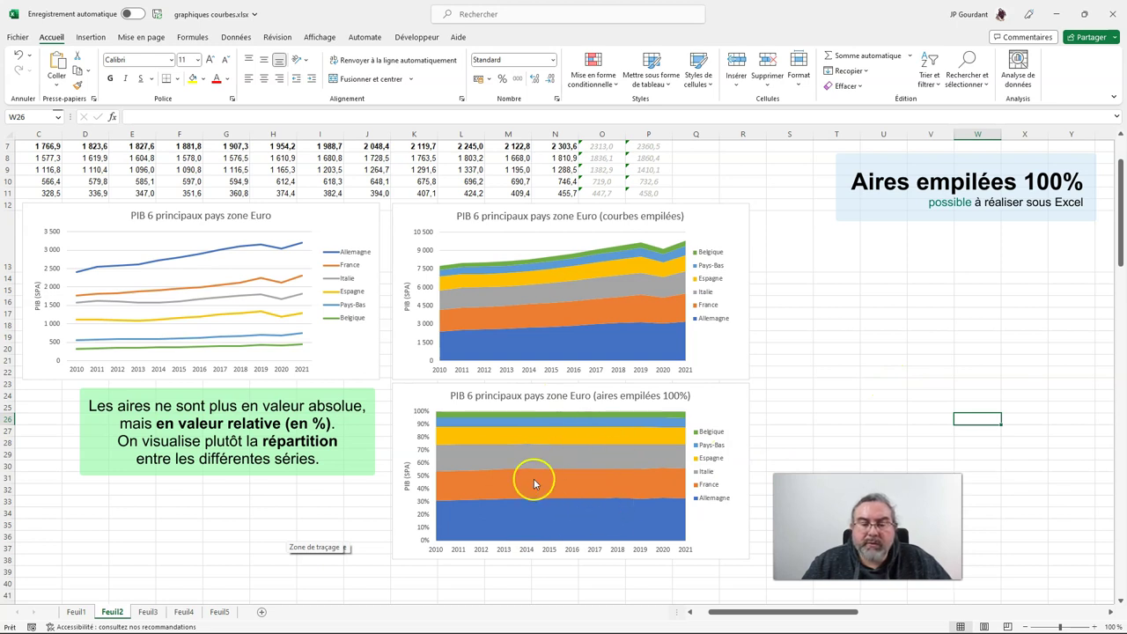
# - Deselect the GDP charts by selecting empty cells, ending on cell P42
pyautogui.click(349, 464)
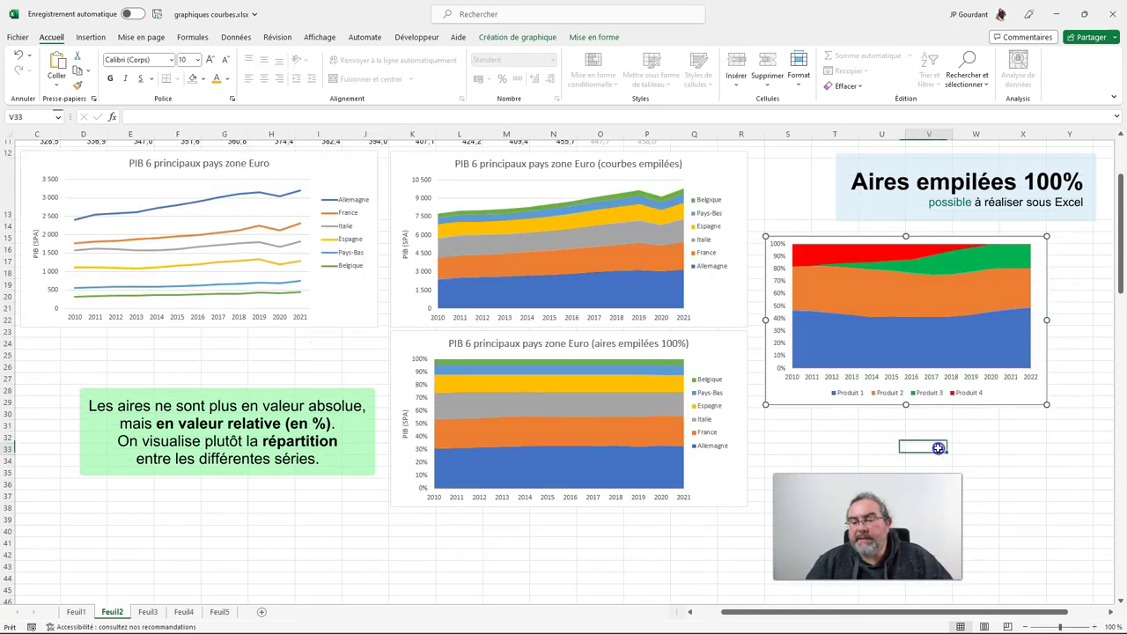
pyautogui.click(937, 448)
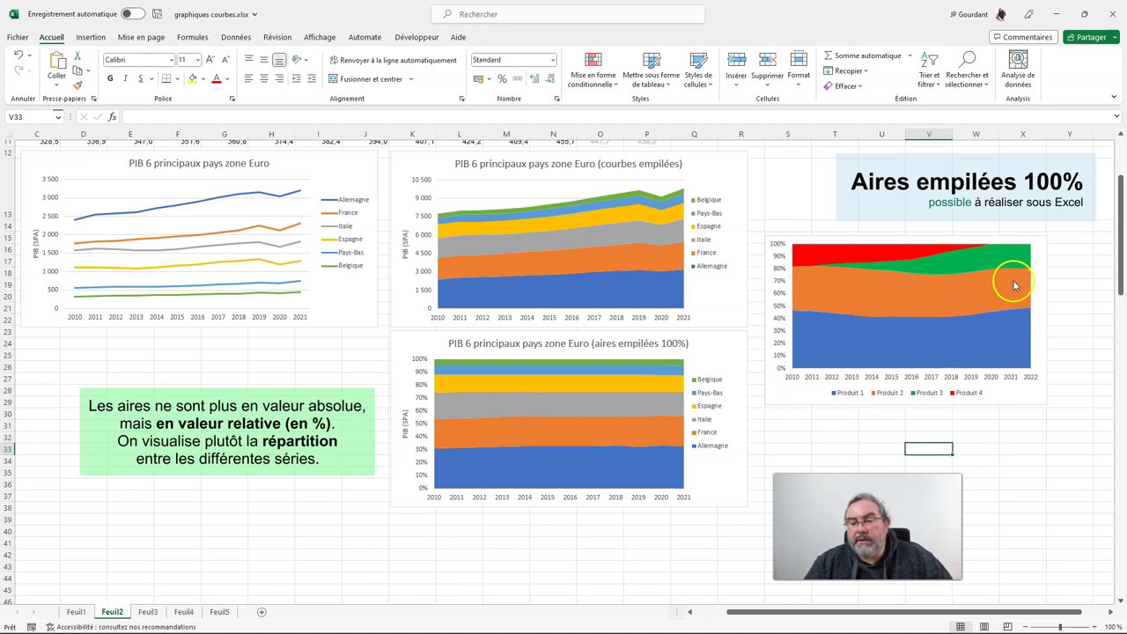
pyautogui.click(827, 426)
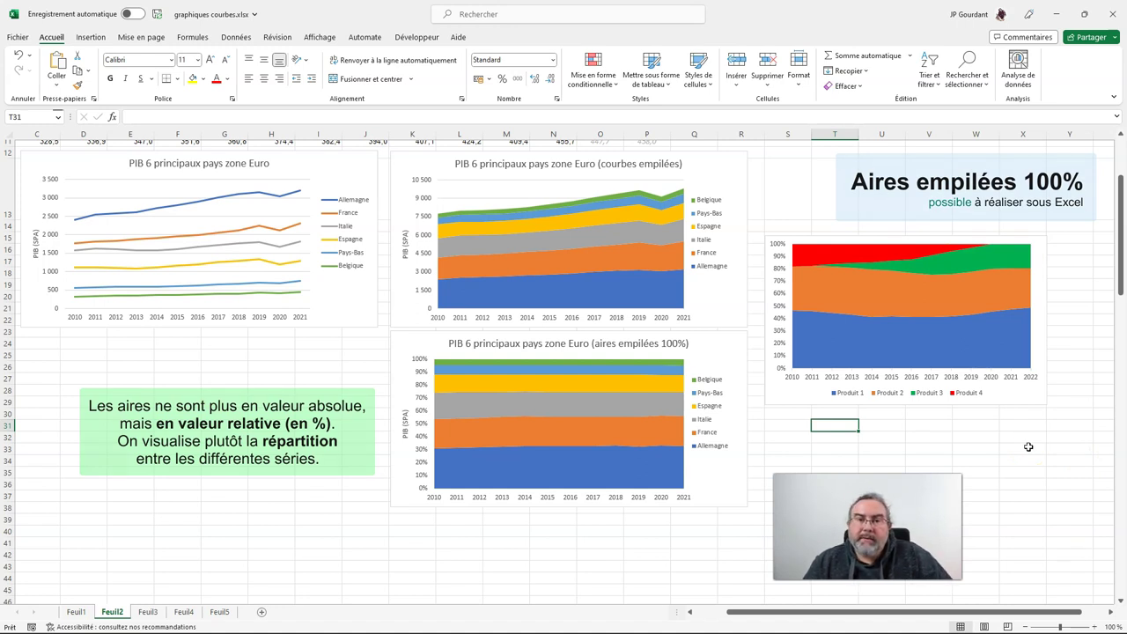
pyautogui.click(647, 555)
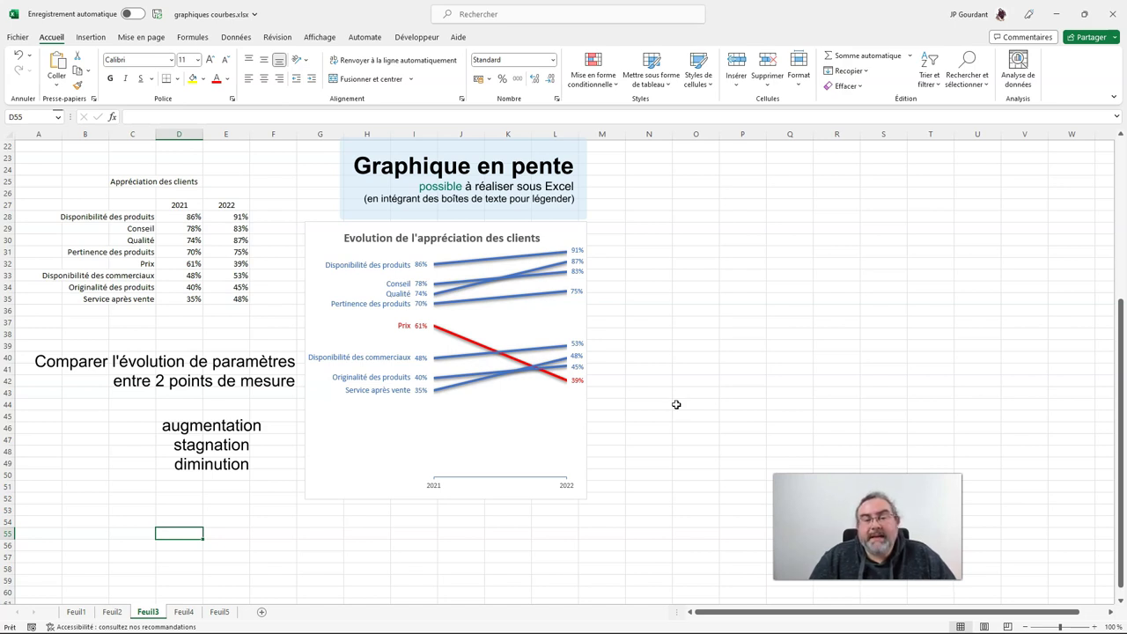
# - Move from Feuil3 to the Feuil4 temperature sheet with Ctrl+Page Down
pyautogui.hotkey('ctrl', 'pagedown')
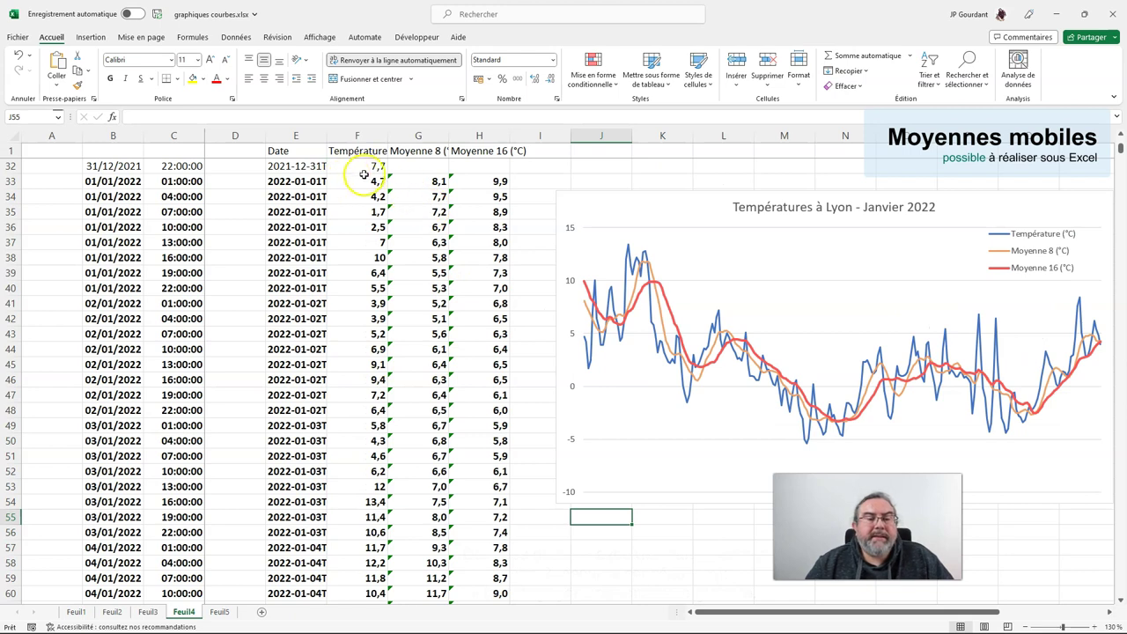
pyautogui.click(368, 180)
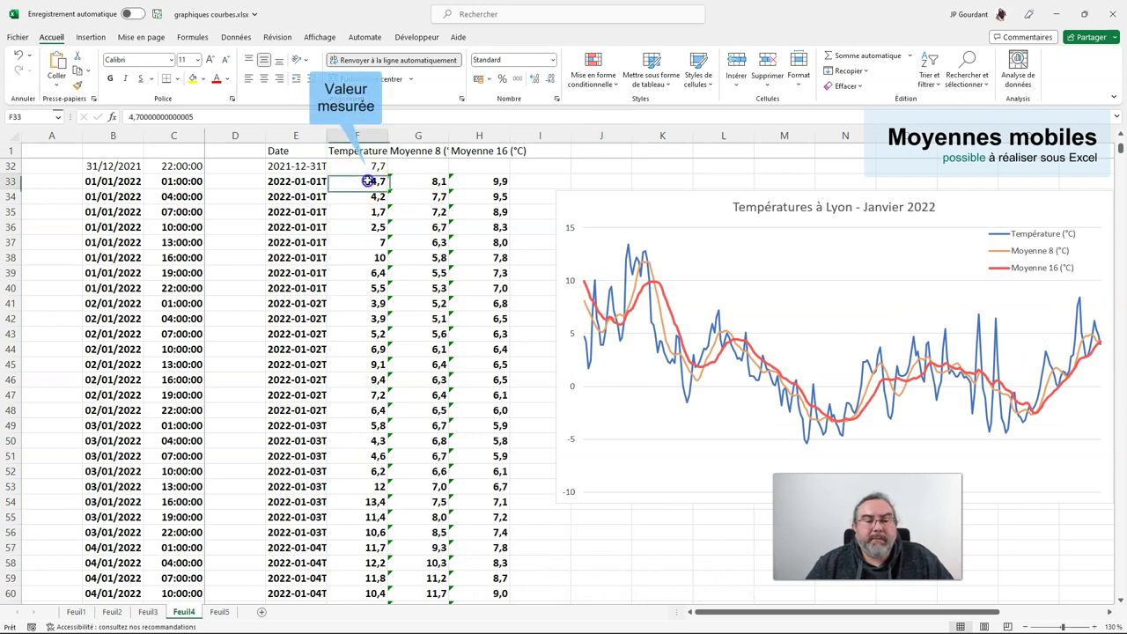
pyautogui.click(423, 180)
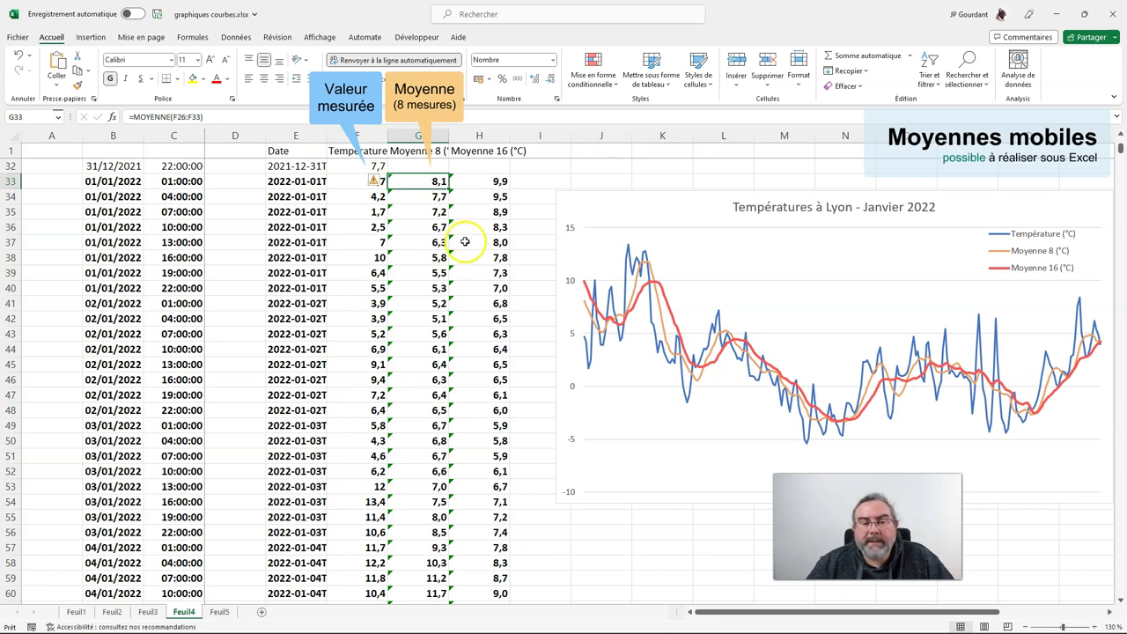
pyautogui.click(483, 182)
pyautogui.click(483, 180)
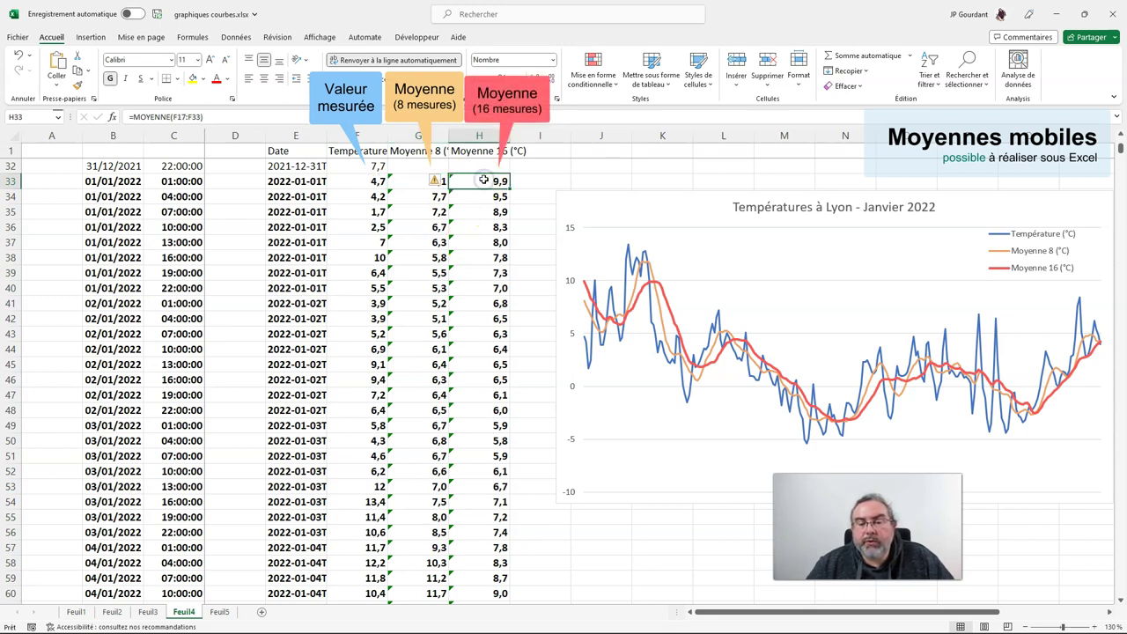
pyautogui.click(974, 170)
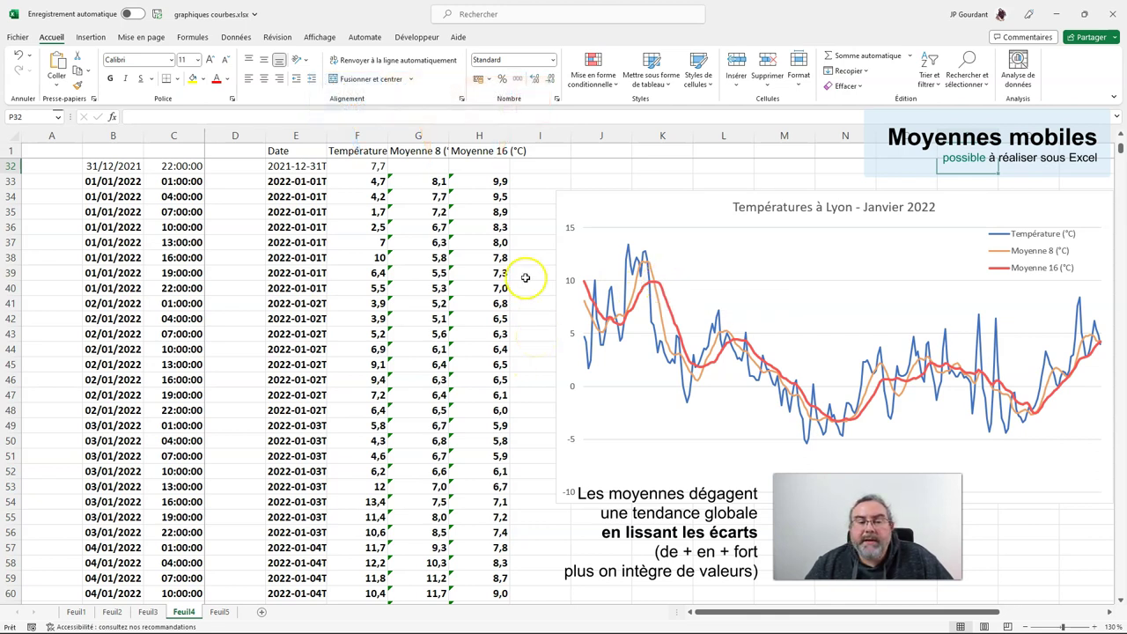
pyautogui.click(540, 182)
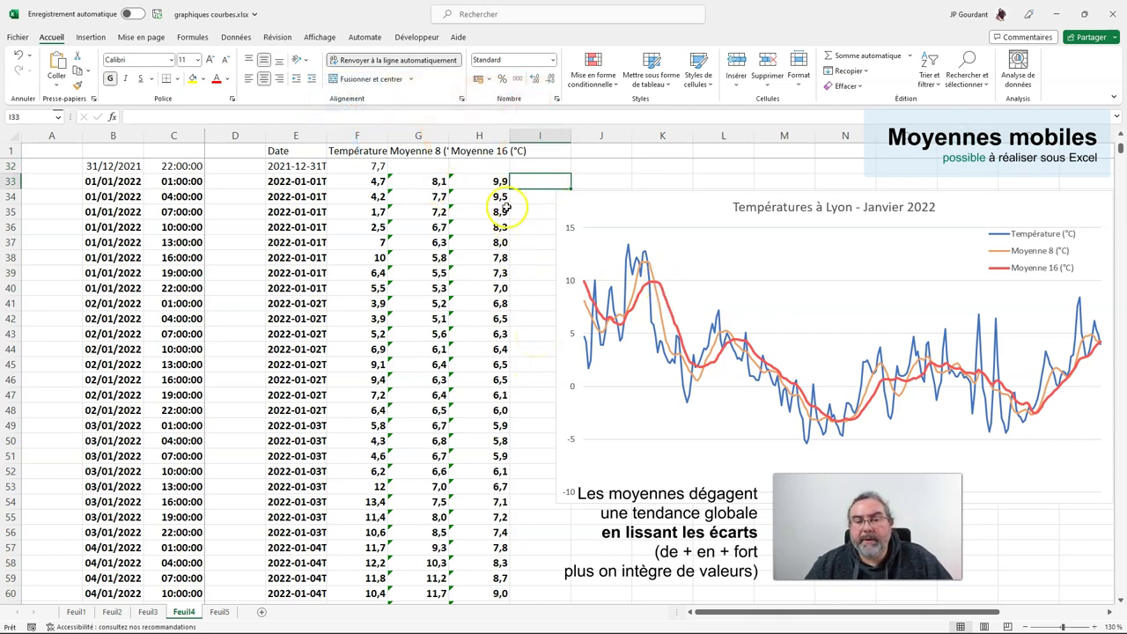
pyautogui.click(533, 276)
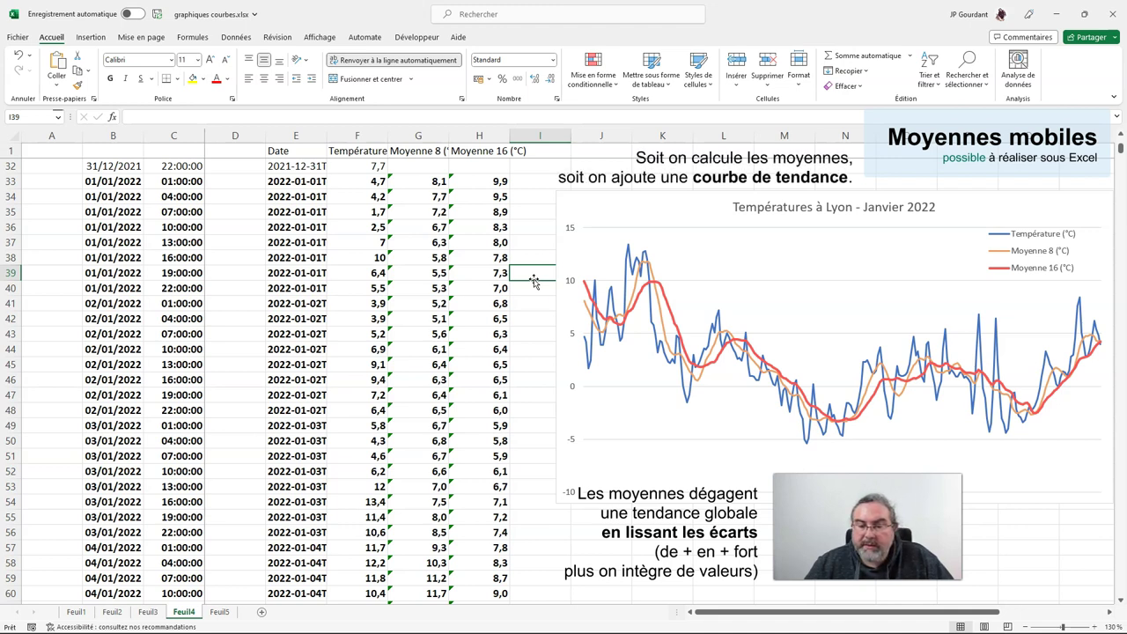
# - Give the Température series a Moyenne mobile trendline with period 32, then close the pane
pyautogui.click(568, 275)
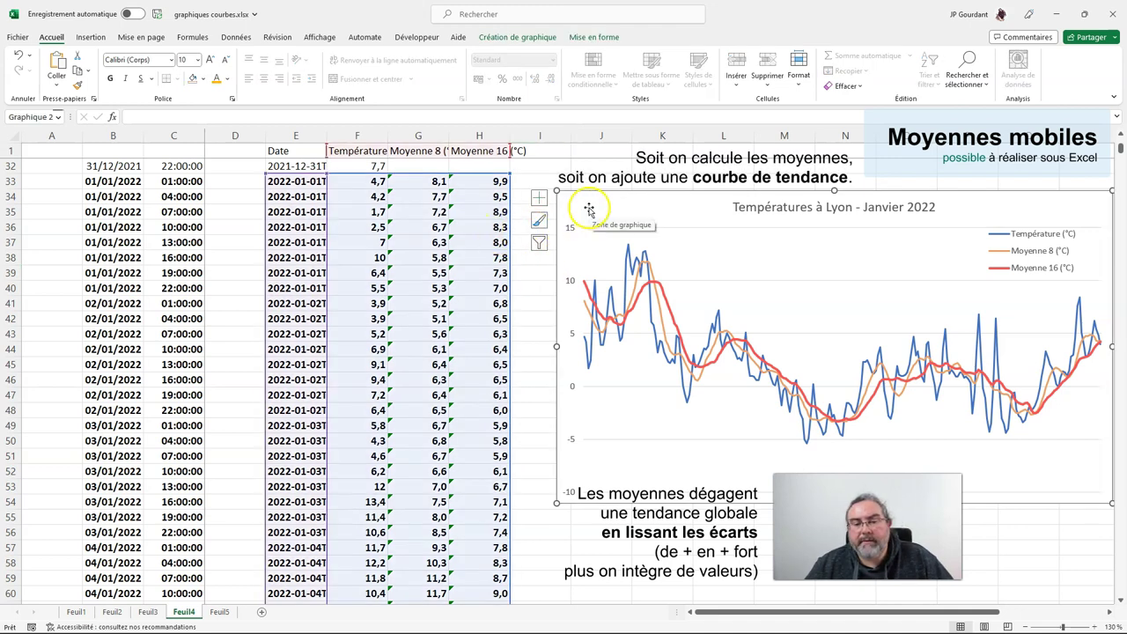
pyautogui.click(539, 200)
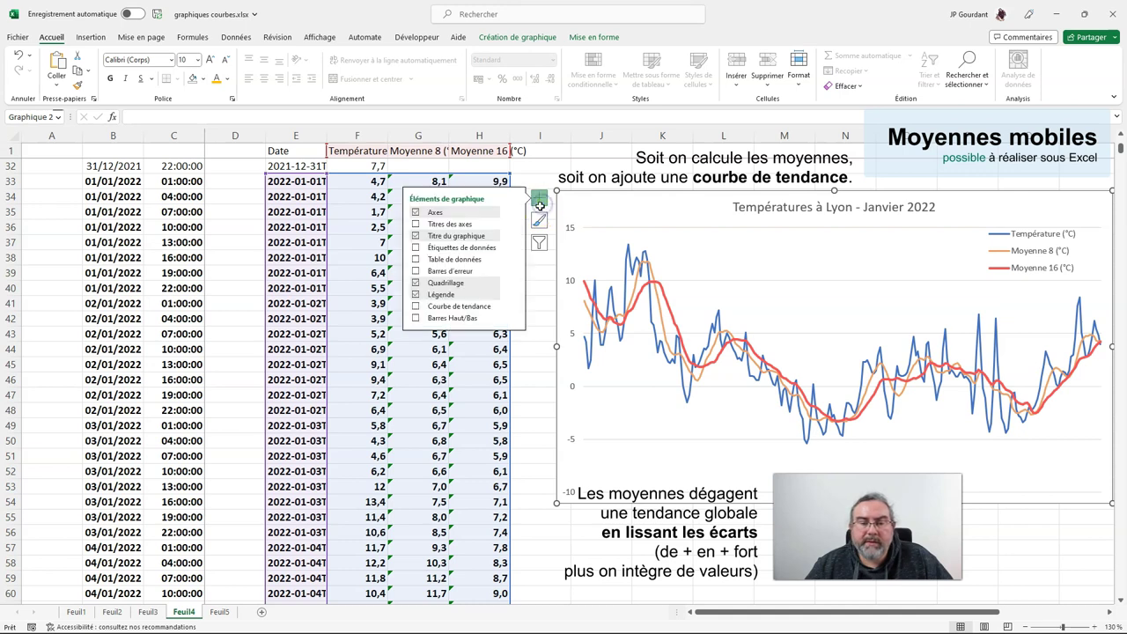
pyautogui.click(511, 307)
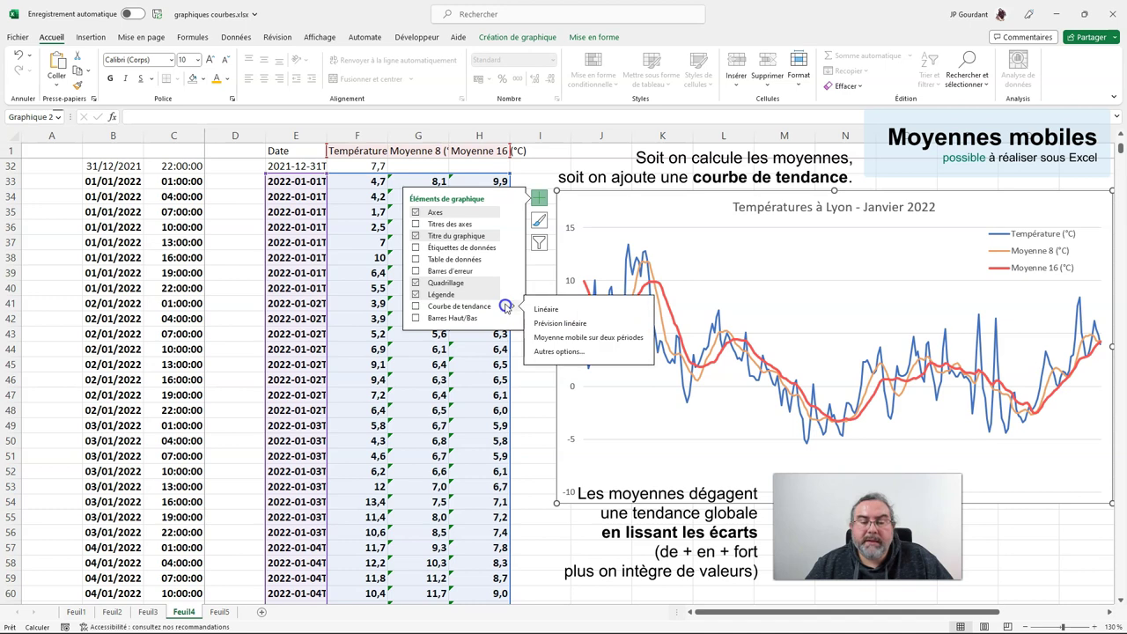
pyautogui.click(558, 352)
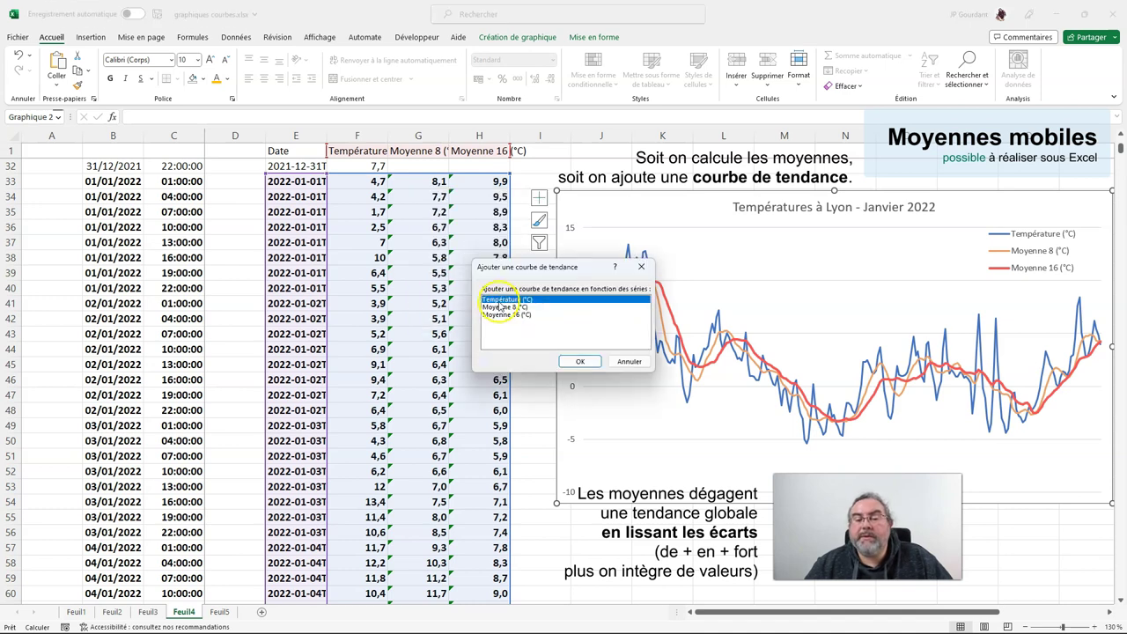
pyautogui.click(580, 361)
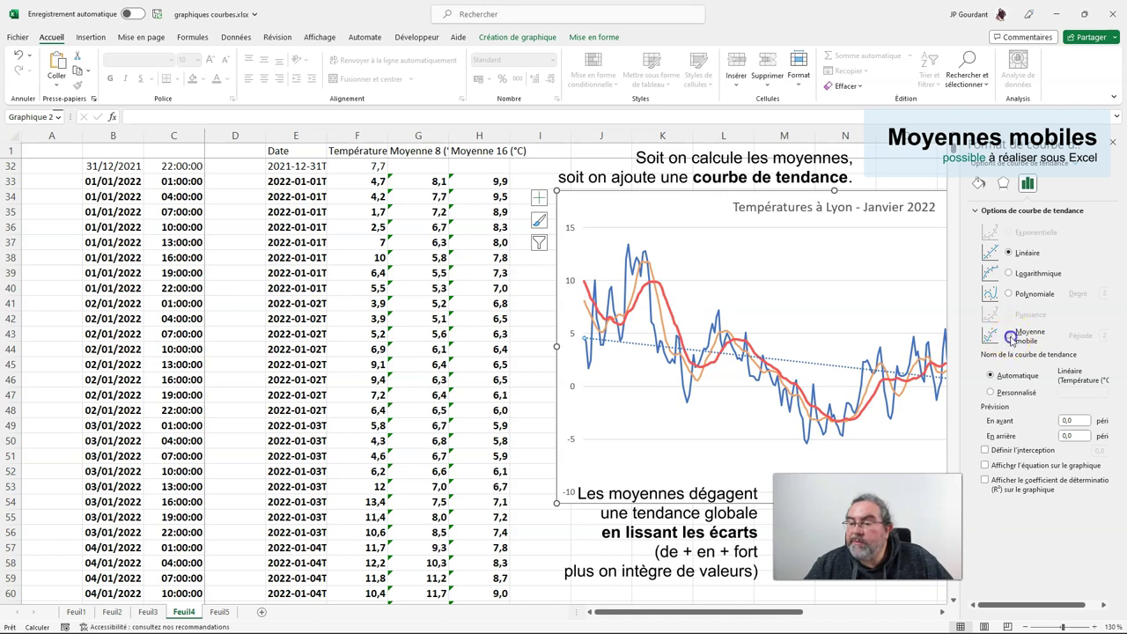
pyautogui.click(1010, 337)
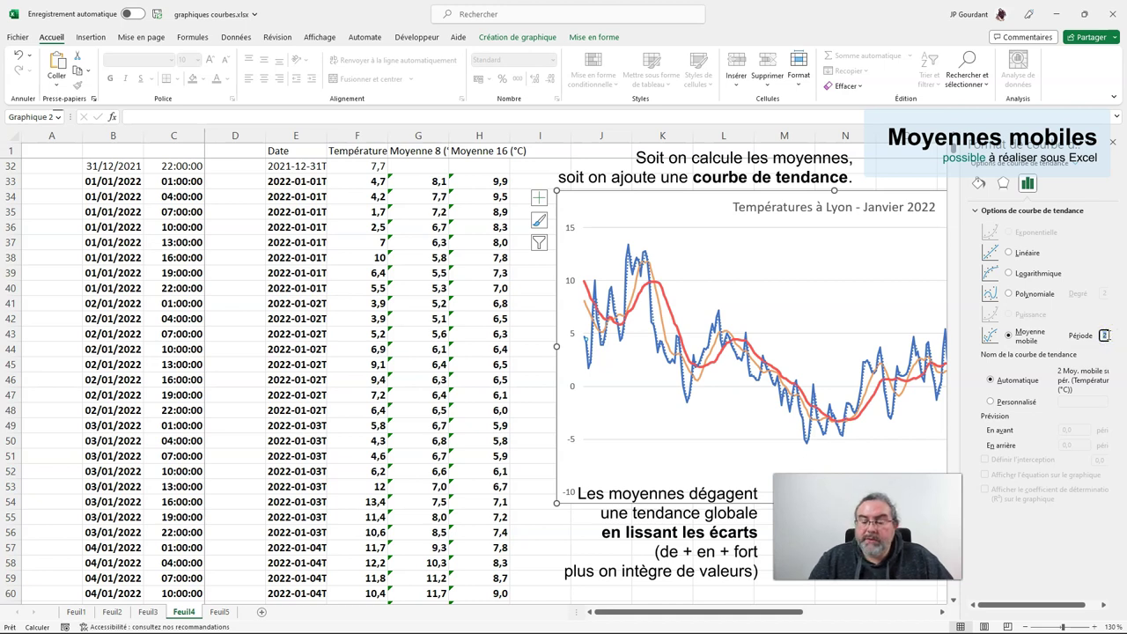
pyautogui.click(1102, 336)
pyautogui.write('4')
pyautogui.press('Return')
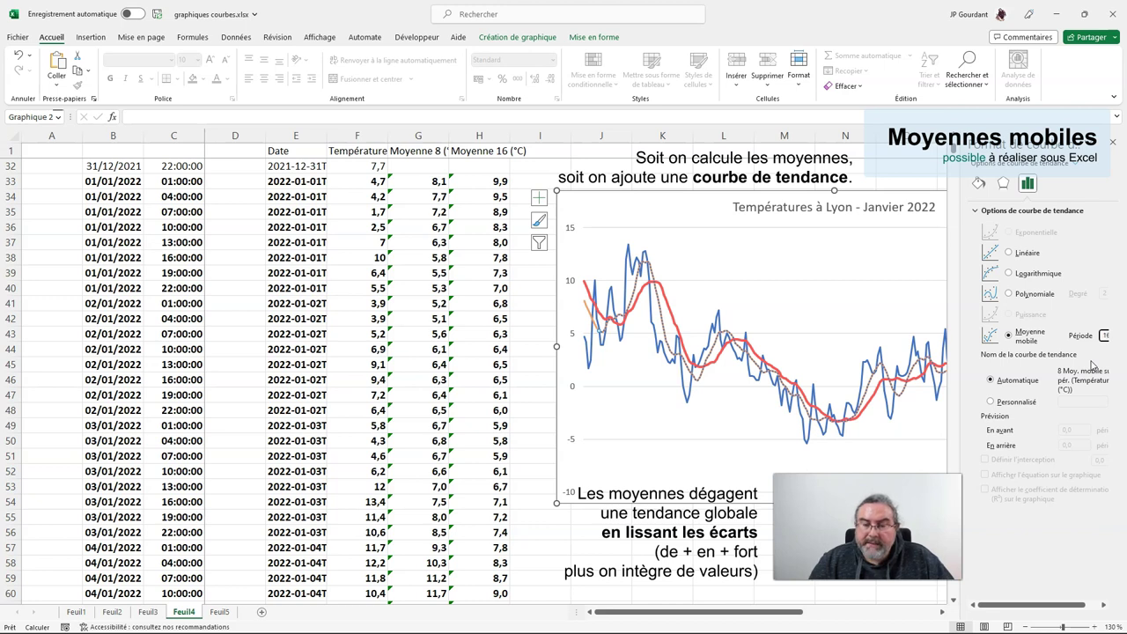
pyautogui.press('Return')
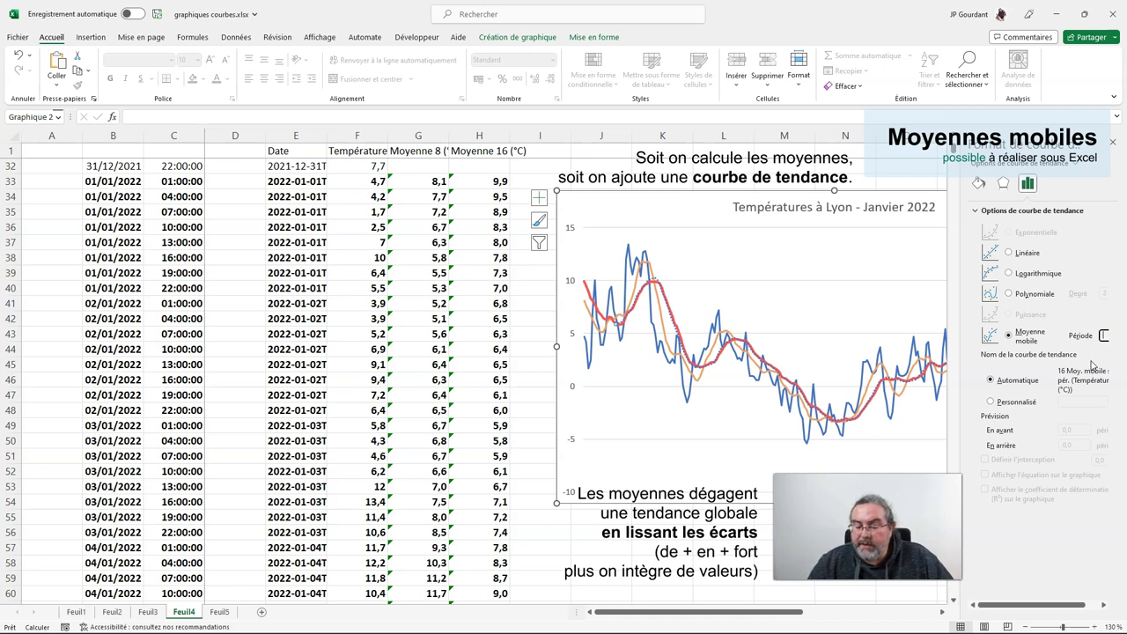
pyautogui.write('32')
pyautogui.press('Return')
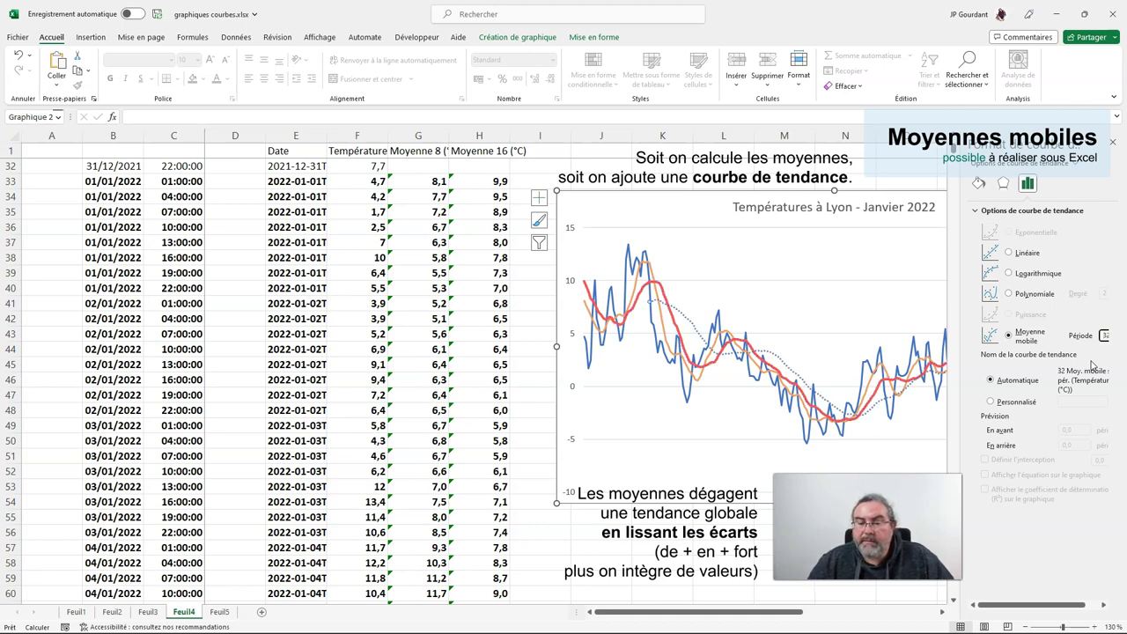
pyautogui.click(1052, 520)
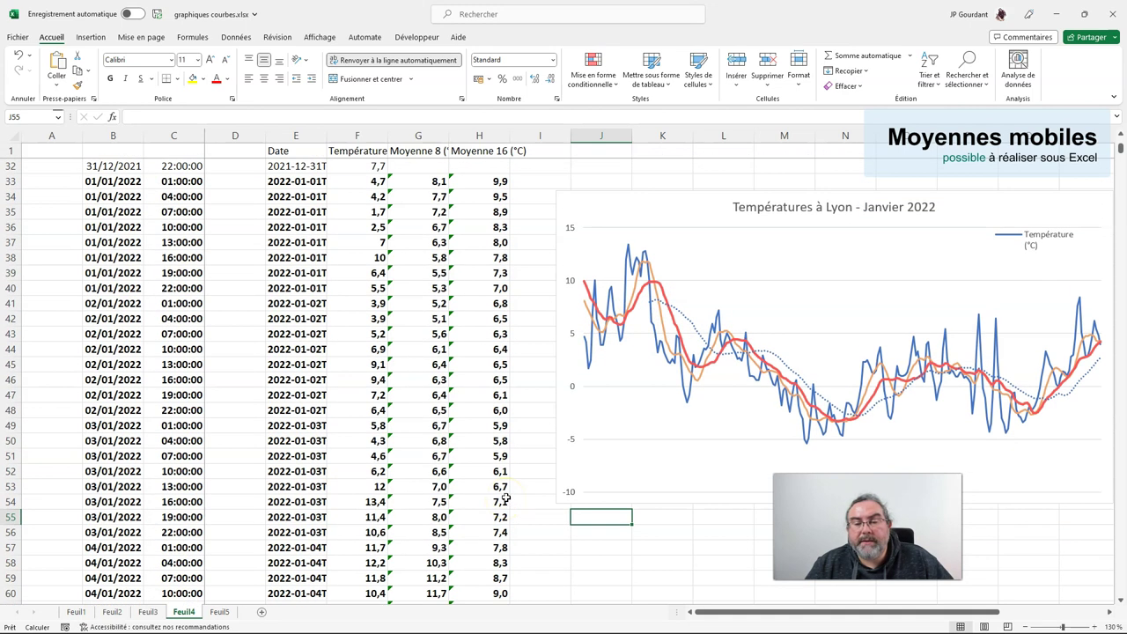
# - Scroll back to the top of Feuil4 and move on to the Feuil5 grade sheet
pyautogui.scroll(3, 511, 484)
pyautogui.scroll(2, 378, 379)
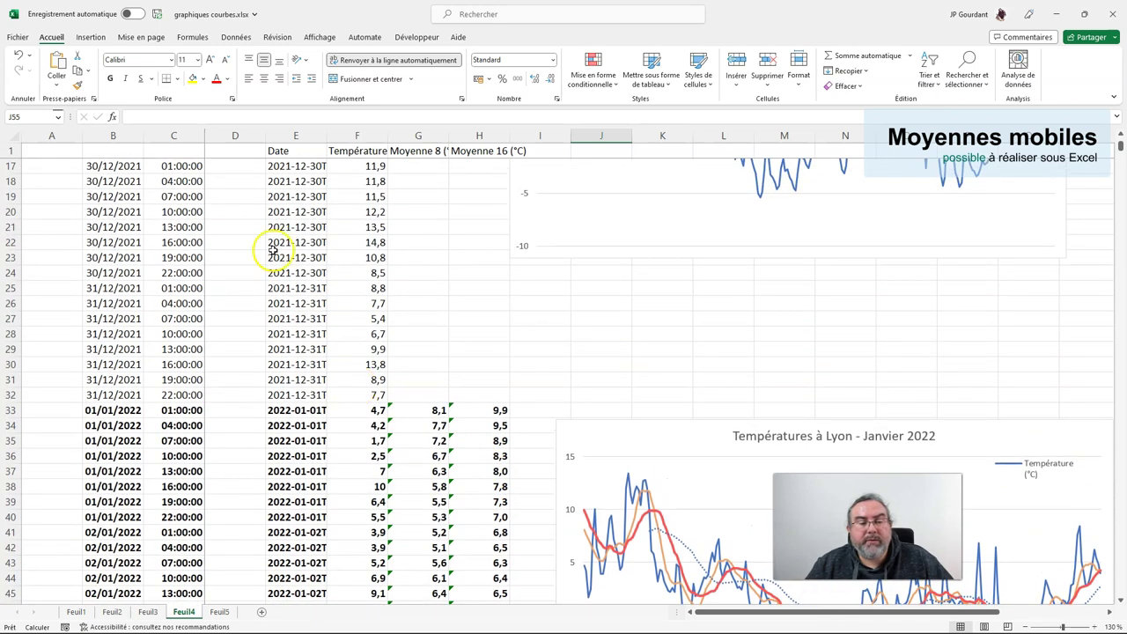
pyautogui.hotkey('ctrl', 'pagedown')
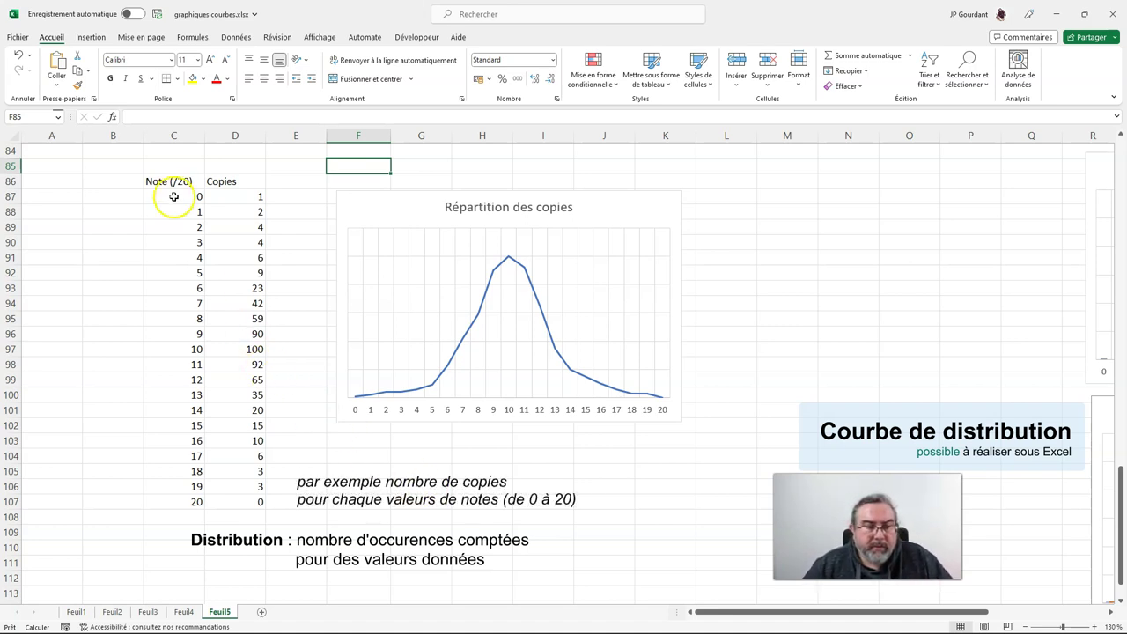
pyautogui.click(174, 196)
pyautogui.click(181, 501)
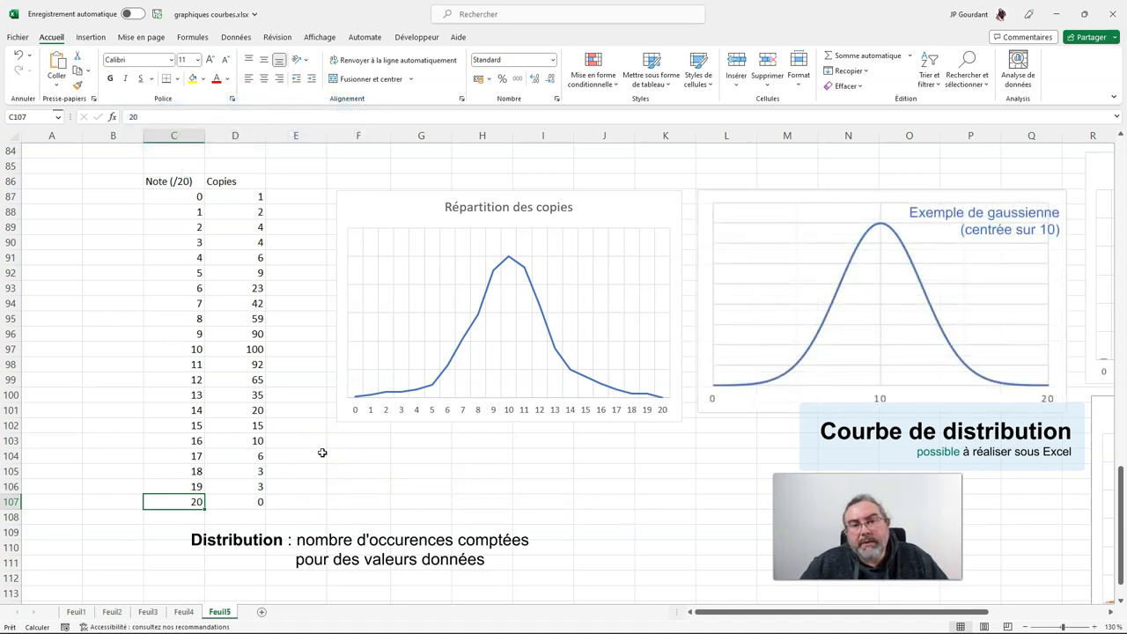
# - Select an empty cell away from the grade table on Feuil5
pyautogui.click(546, 532)
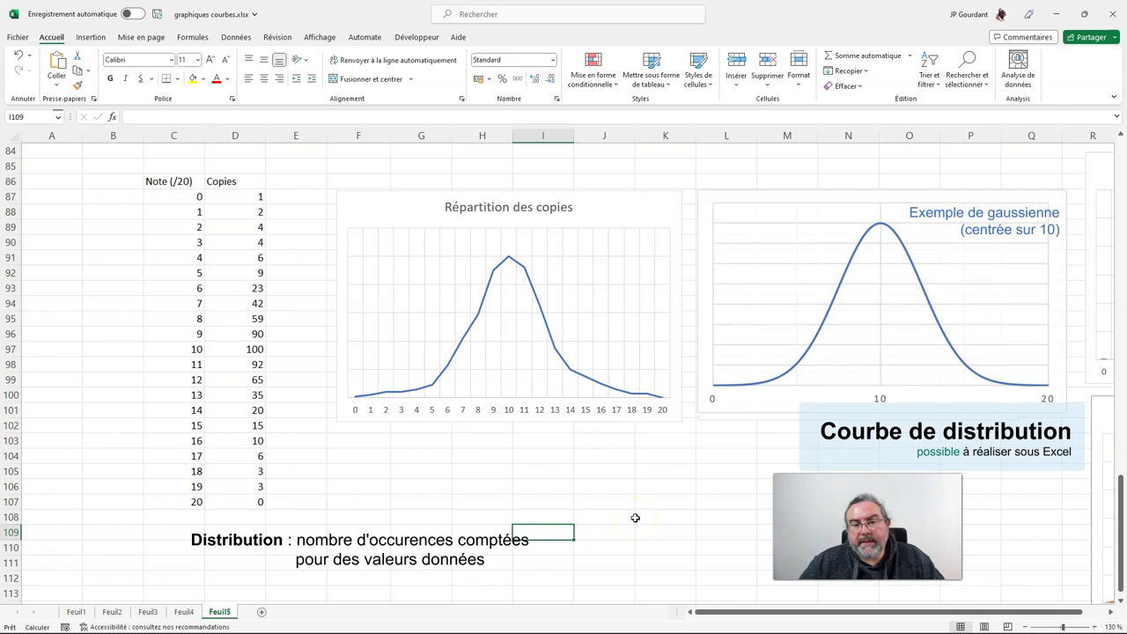